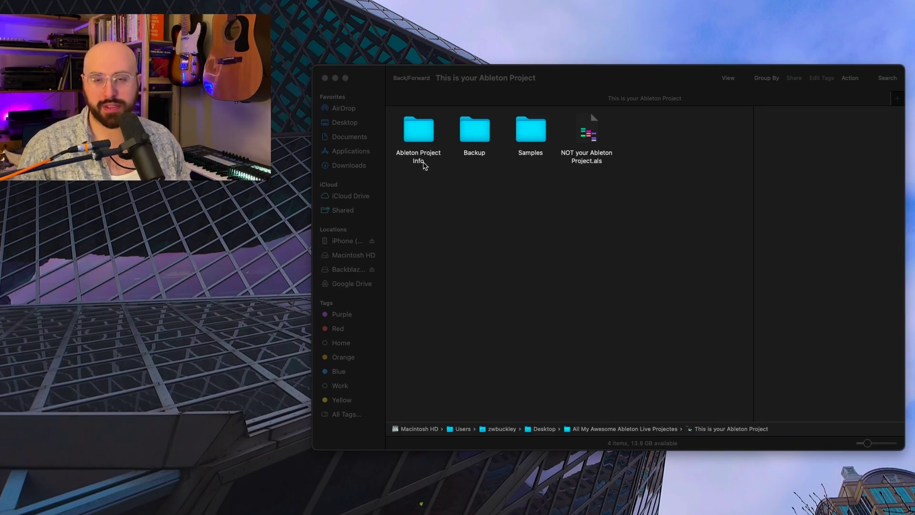
- Preview the NOT your Ableton Project.als set in Finder
left_click(604, 158)
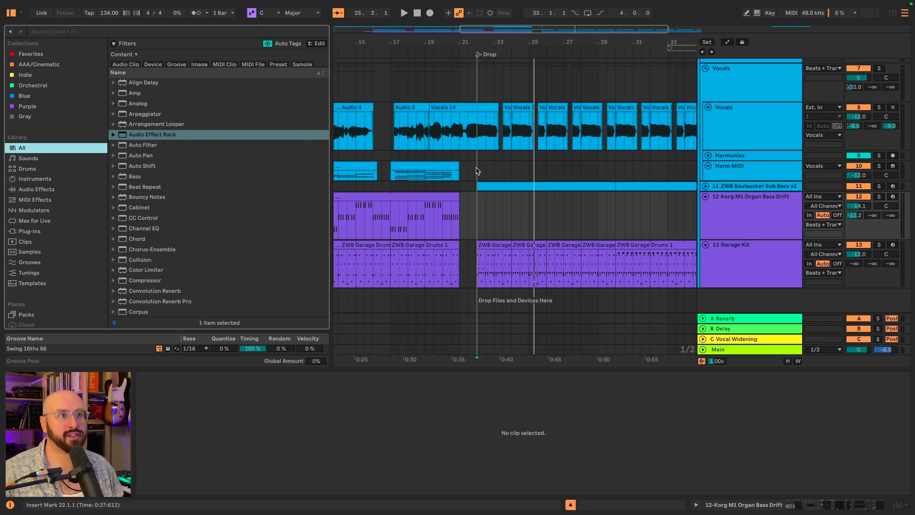
- Play the arrangement from the insert marker and bring the browser's Places section into view
key("space")
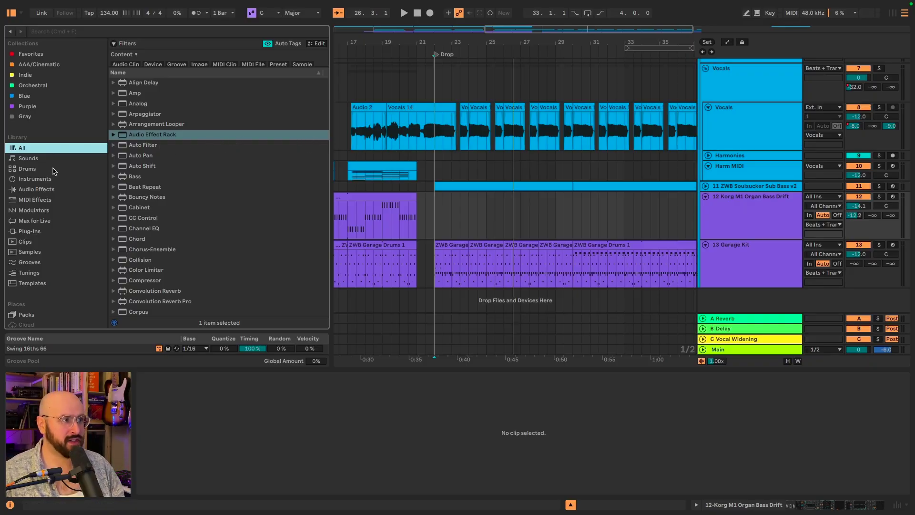
scroll(54, 170, "down", 3)
scroll(54, 171, "down", 3)
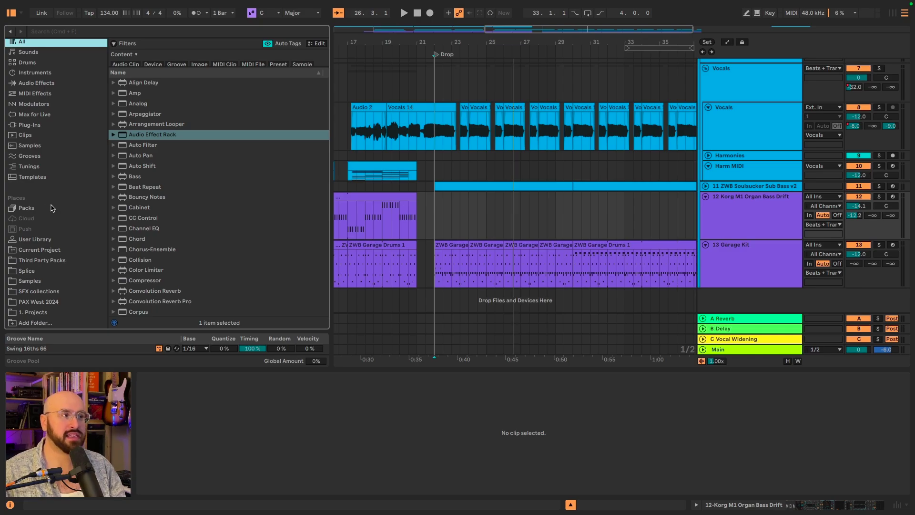
- List Current Project's Live Sets and expand Sway Sound Design.als to show its tracks, returns and Drop Rack
left_click(59, 254)
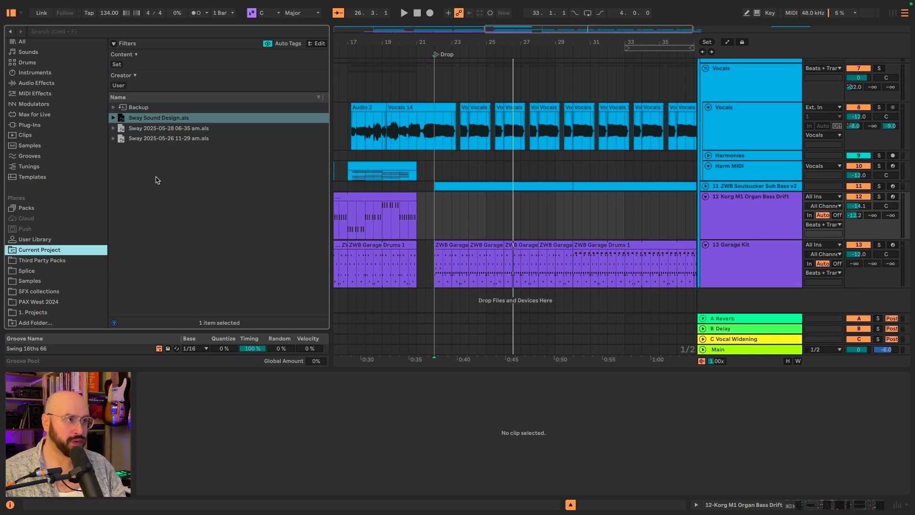
left_click(203, 139)
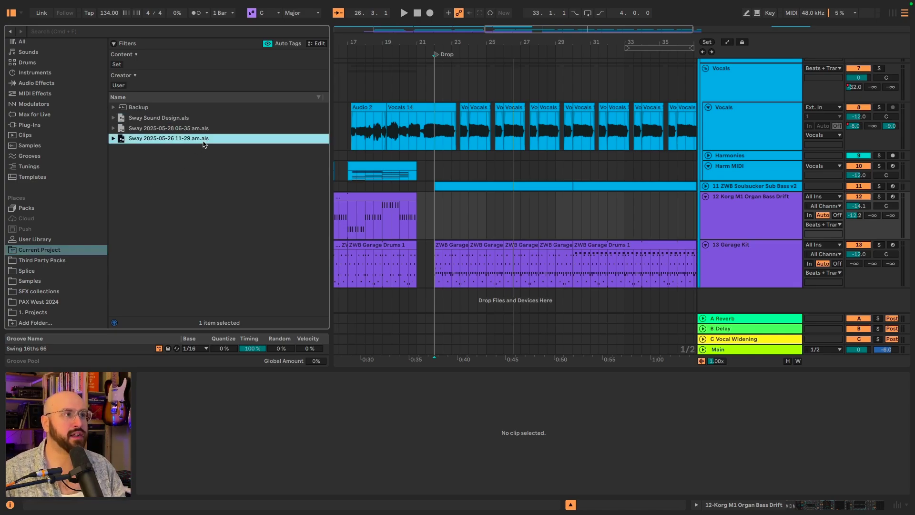
left_click(209, 128)
left_click(212, 118)
left_click(212, 128)
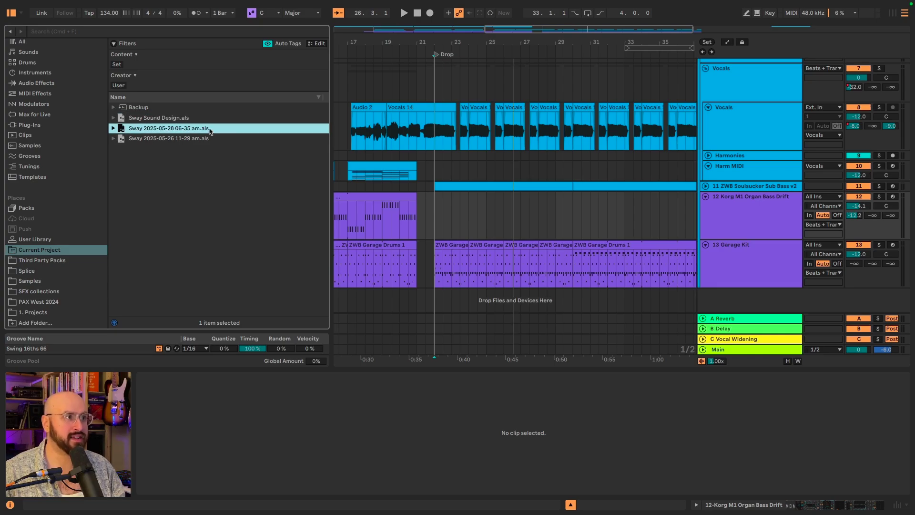
left_click(213, 118)
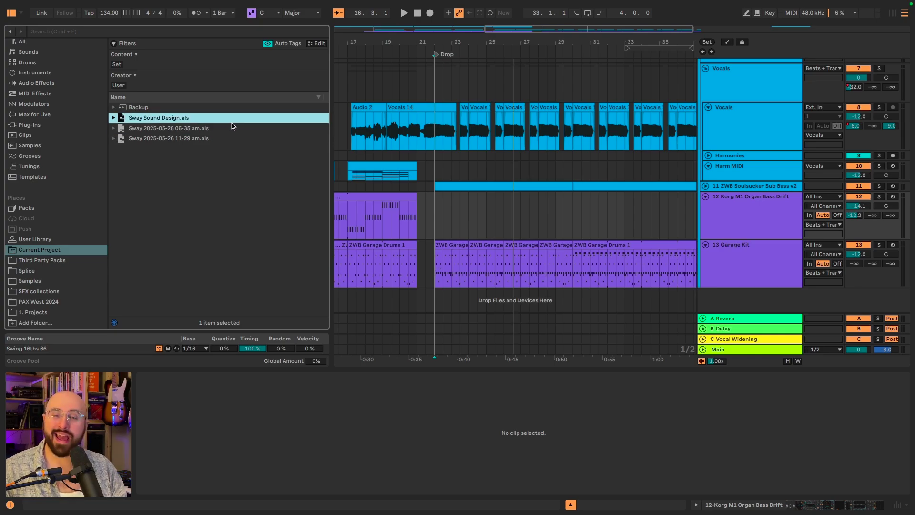
left_click(112, 118)
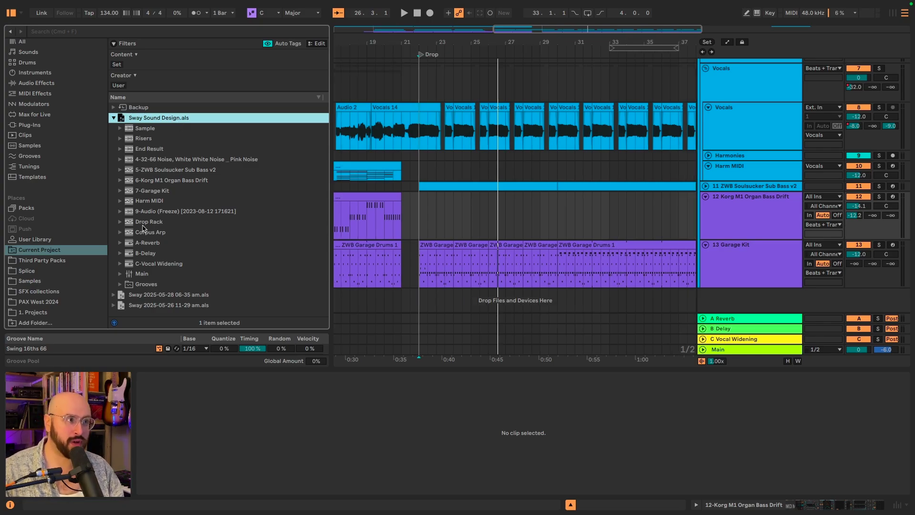
- Drag Sway Sound Design's Drop Rack into the arrangement, play it, and solo the track
left_click_drag(141, 225, 372, 295)
scroll(522, 266, "down", 2)
scroll(523, 265, "right", 3)
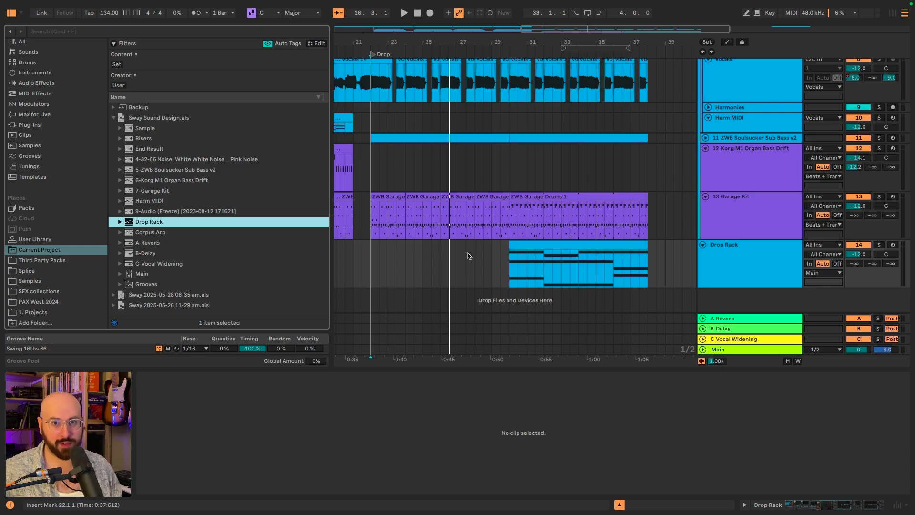
key("space")
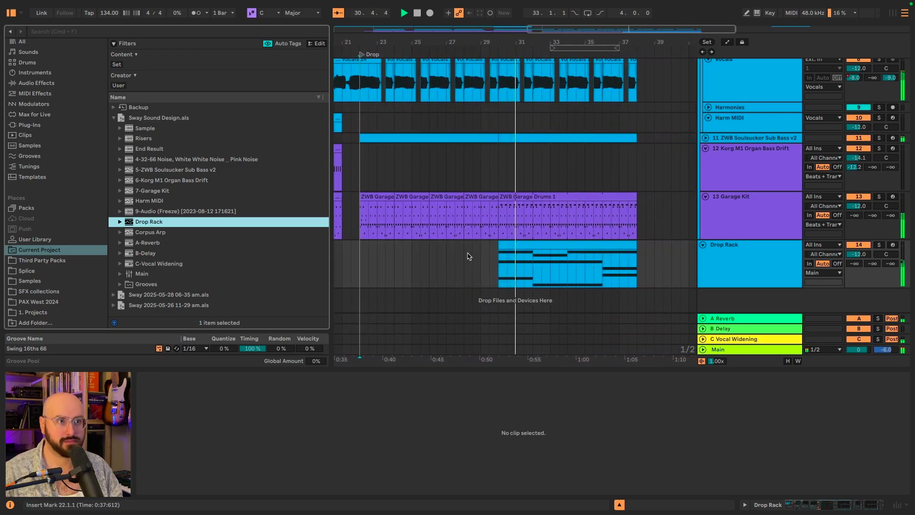
left_click(880, 245)
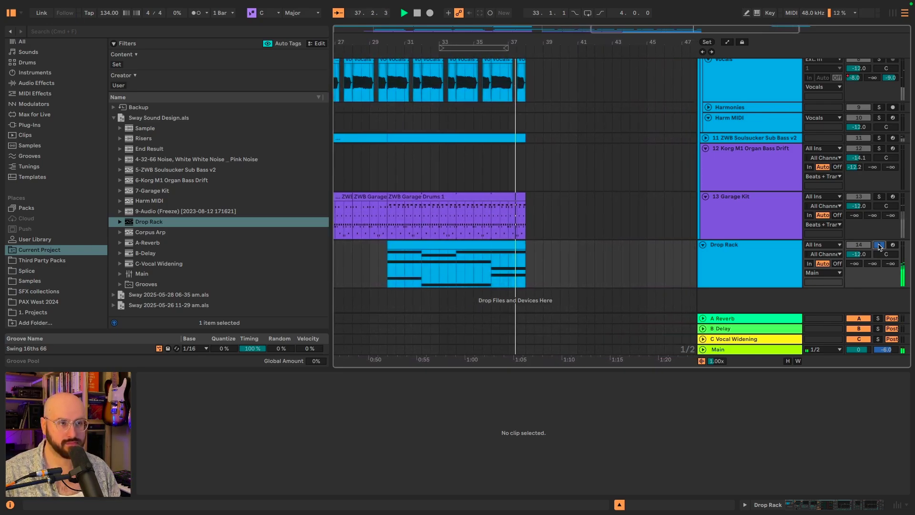
- Stop playback of the soloed Drop Rack track
key("space")
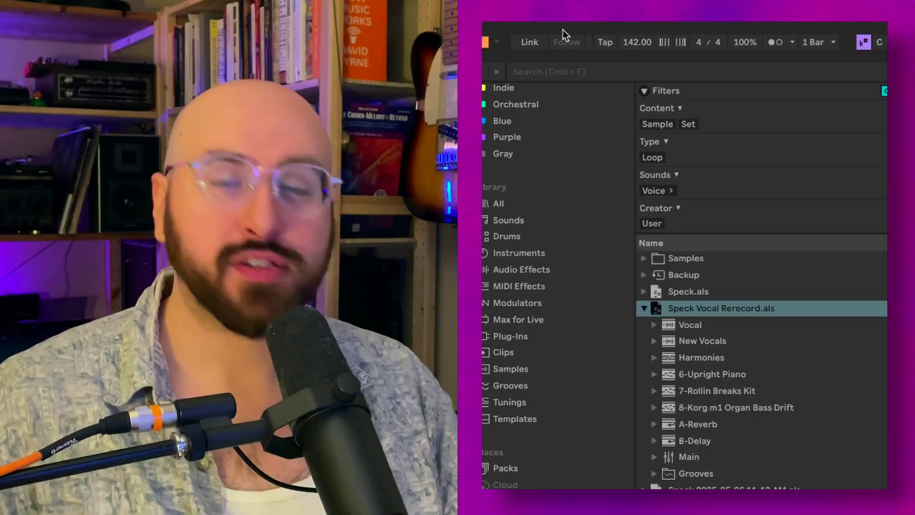
- Save the Live Set under a new name with Save Live Set As
left_click(552, 29)
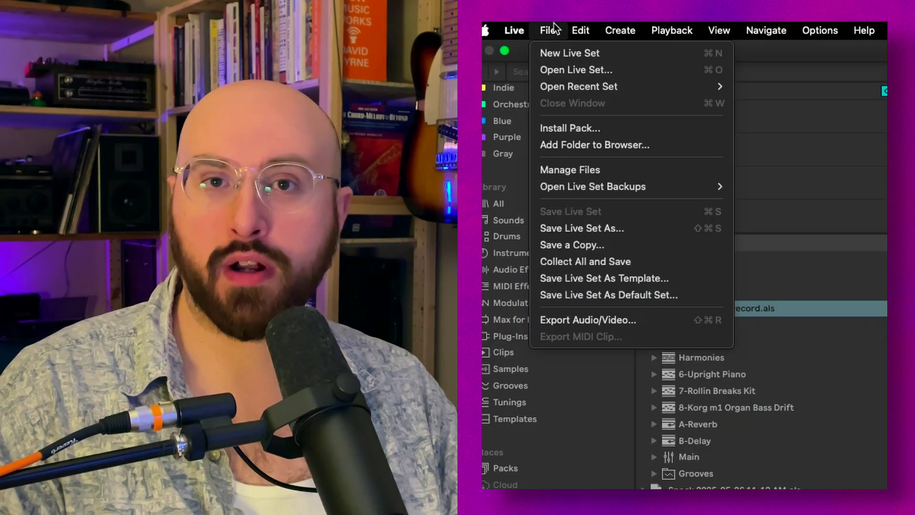
left_click(604, 229)
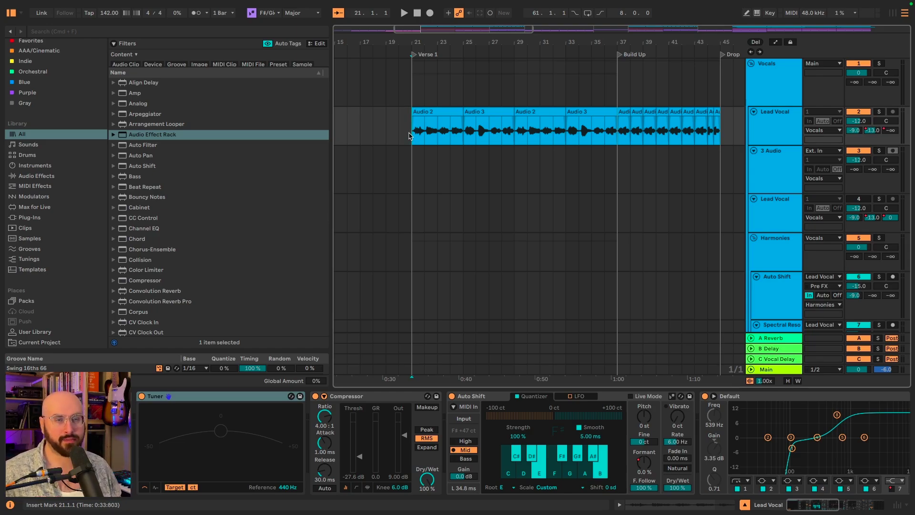
- Play the Lead Vocal from Verse 1, select one bar at 21.1.1, then set the marker at bar 25
key("space")
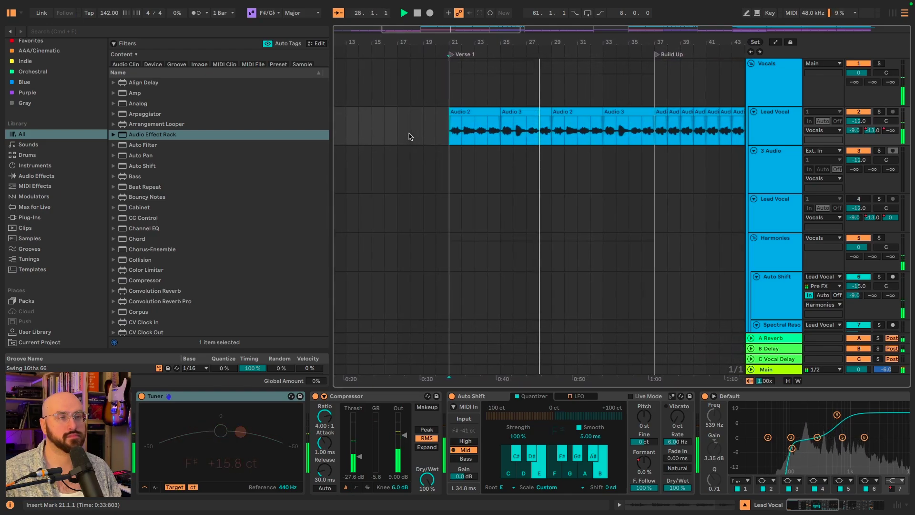
key("space")
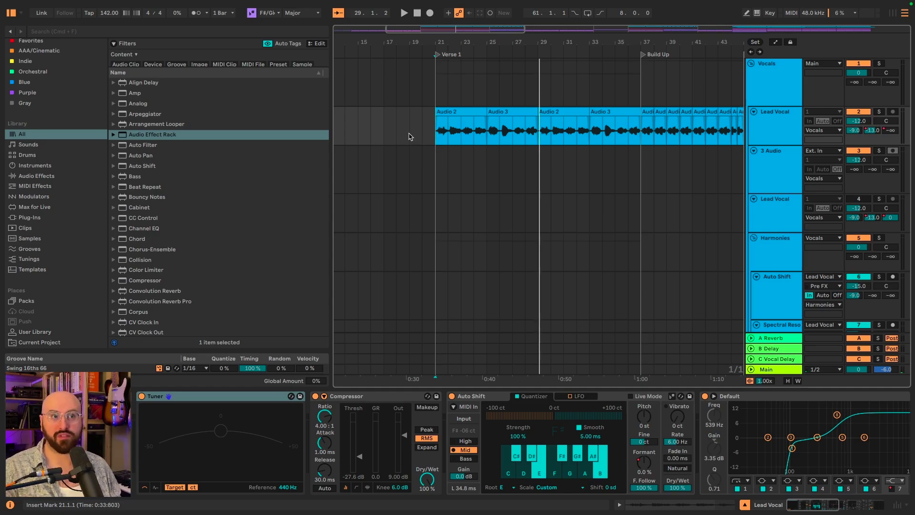
left_click(434, 134)
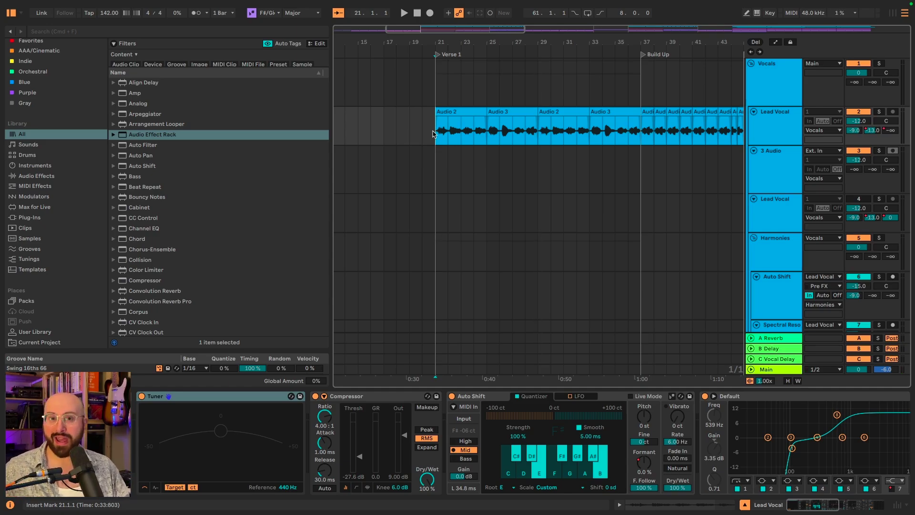
left_click_drag(433, 134, 499, 132)
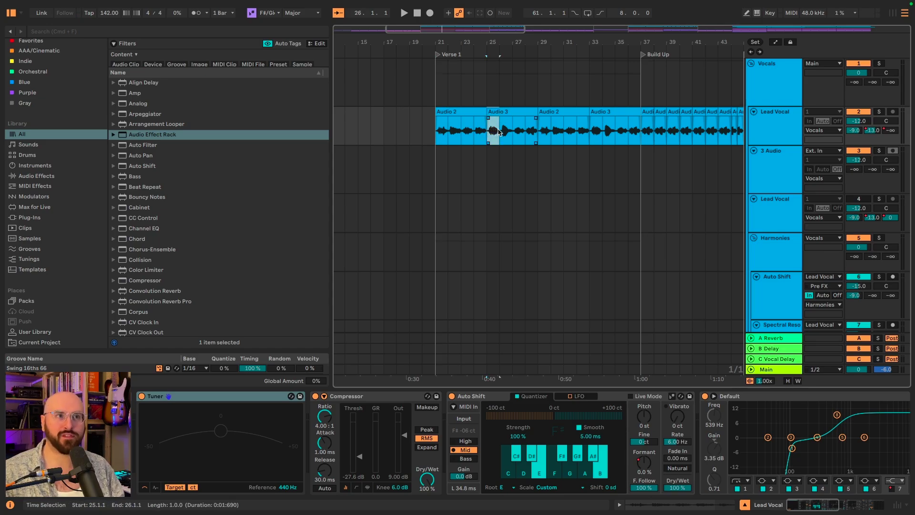
left_click(487, 134)
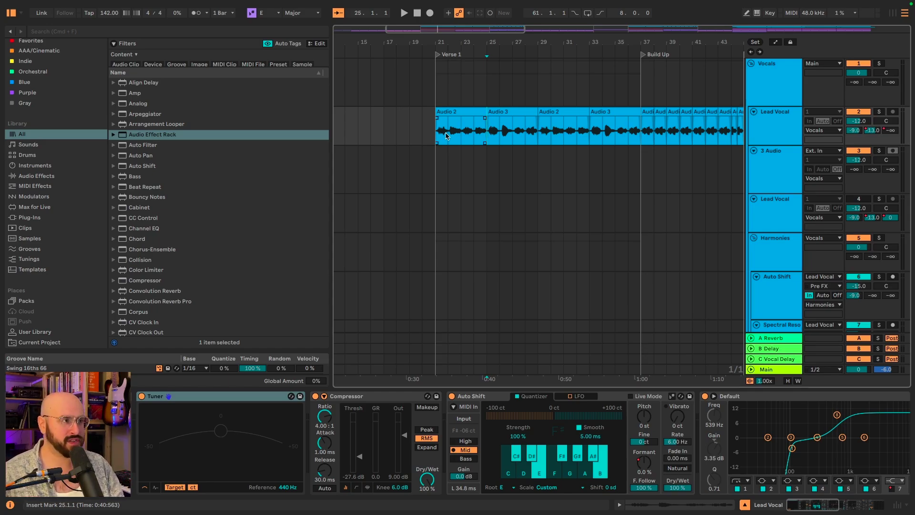
scroll(60, 195, "down", 3)
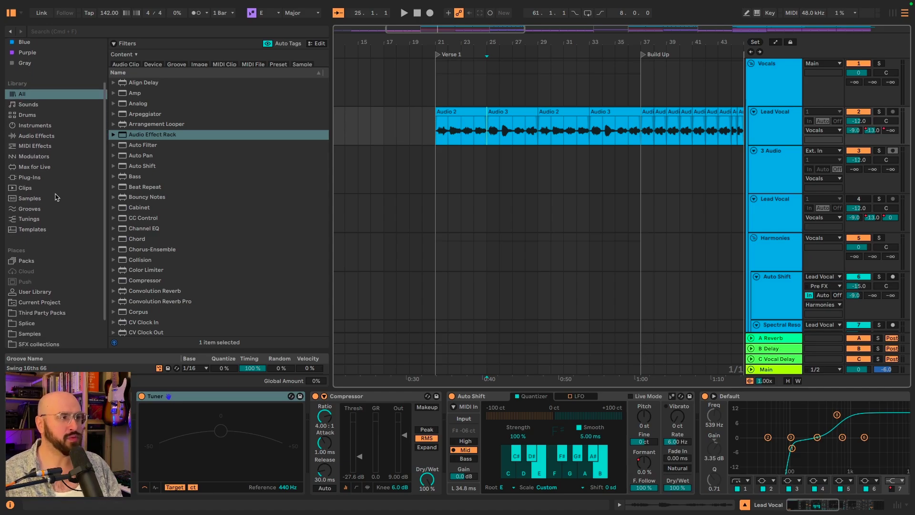
left_click(43, 269)
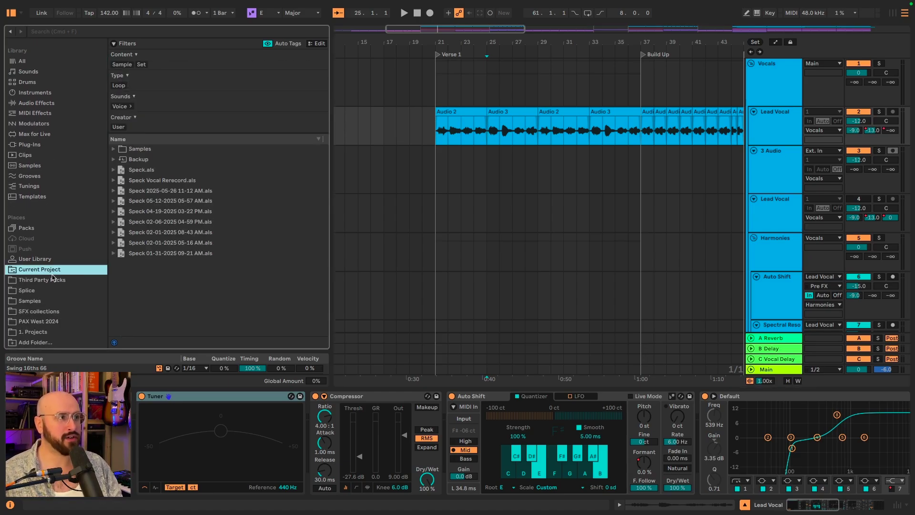
left_click(143, 172)
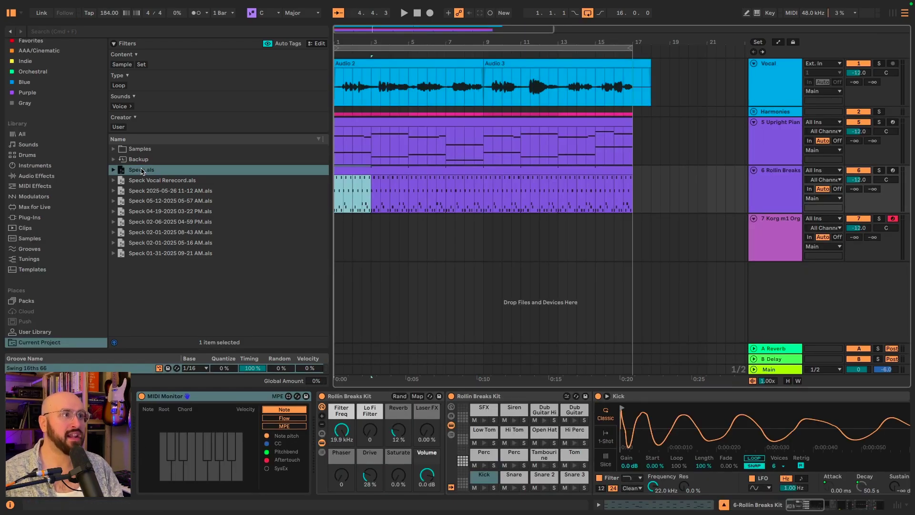
double_click(171, 185)
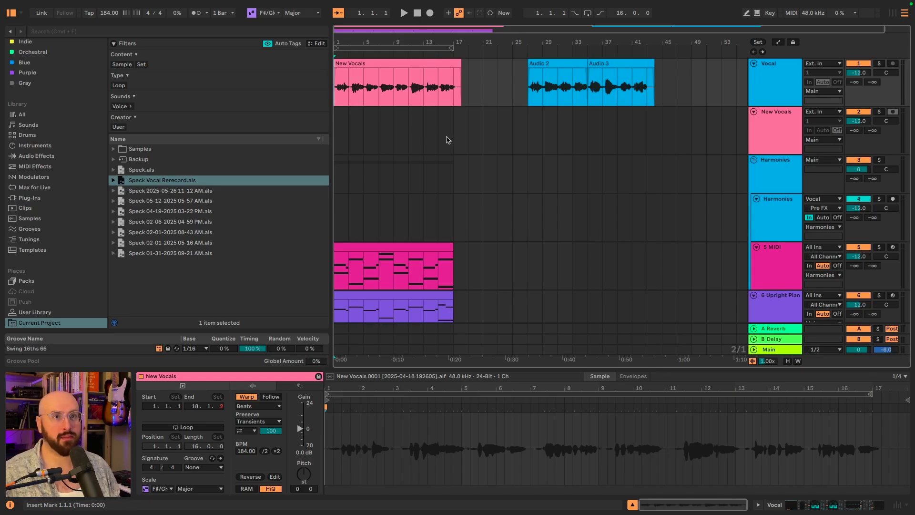
key("space")
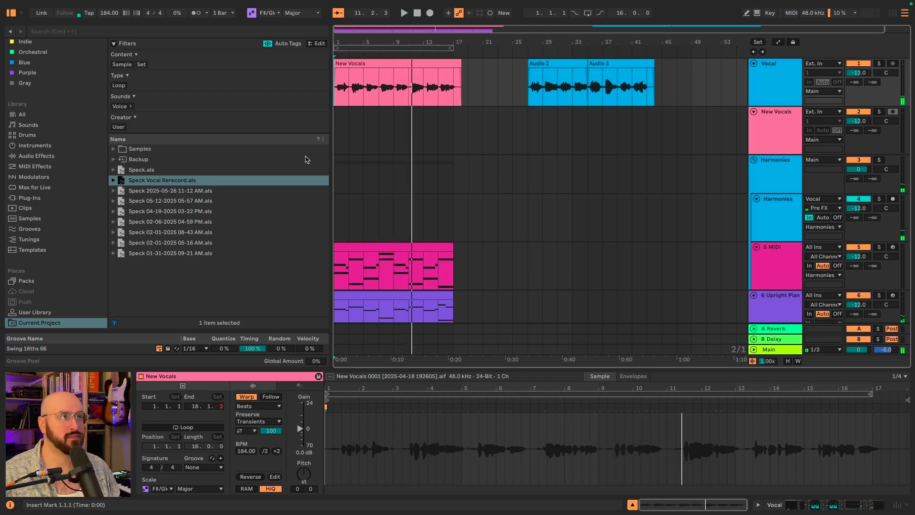
double_click(149, 191)
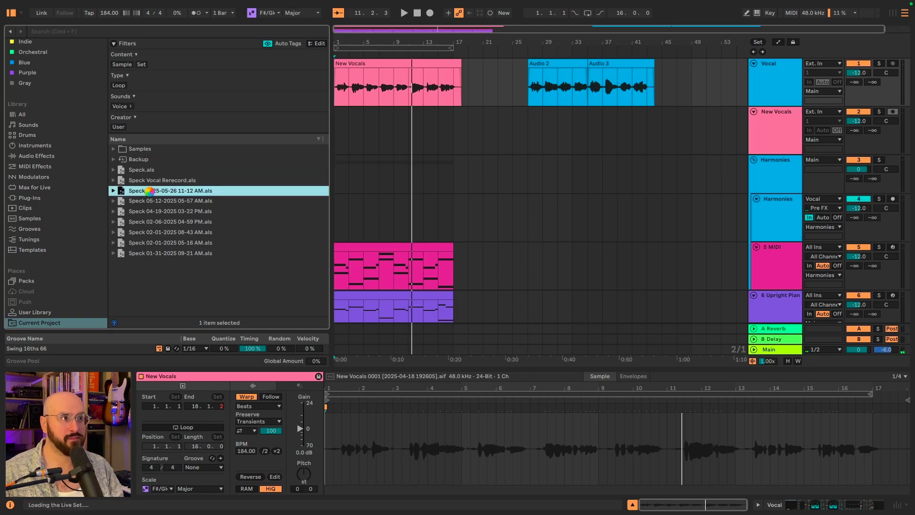
- Expand Speck Vocal Rerecord.als in the browser to list its tracks
left_click(111, 180)
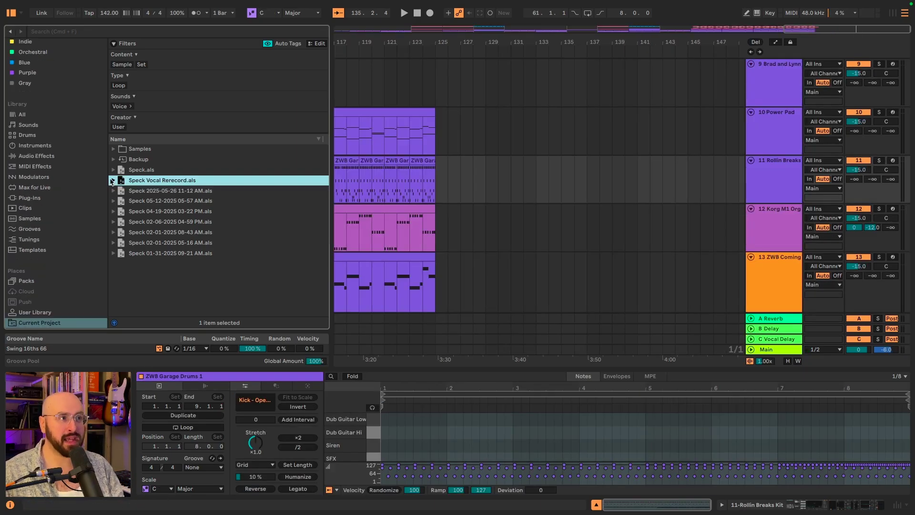
left_click(112, 180)
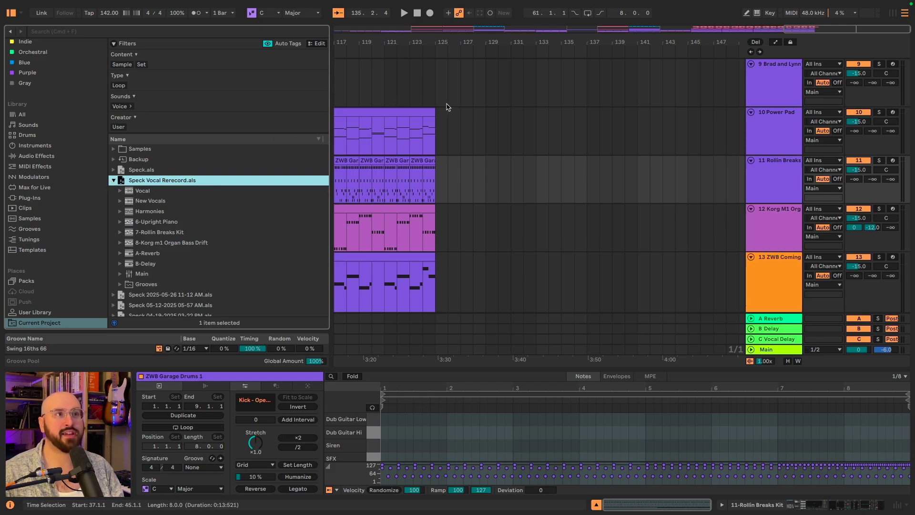
scroll(448, 112, "up", 10)
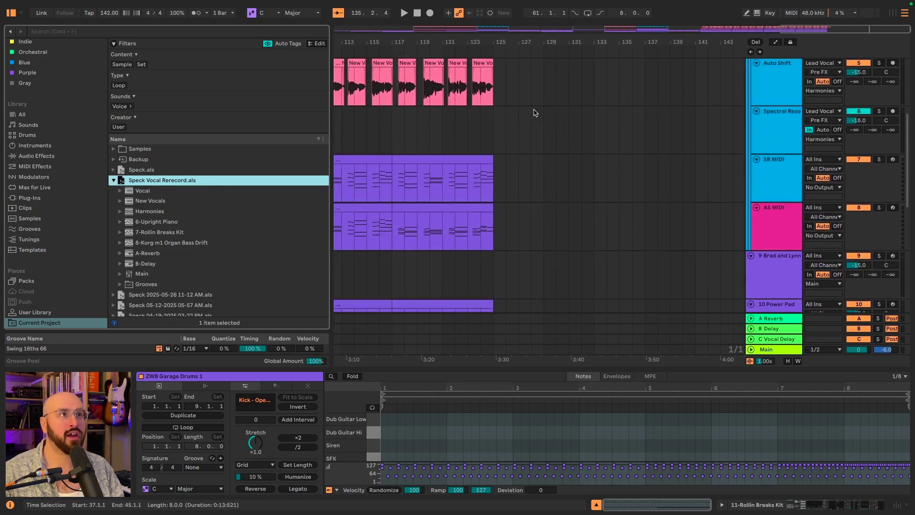
scroll(533, 111, "left", 5)
scroll(529, 113, "left", 15)
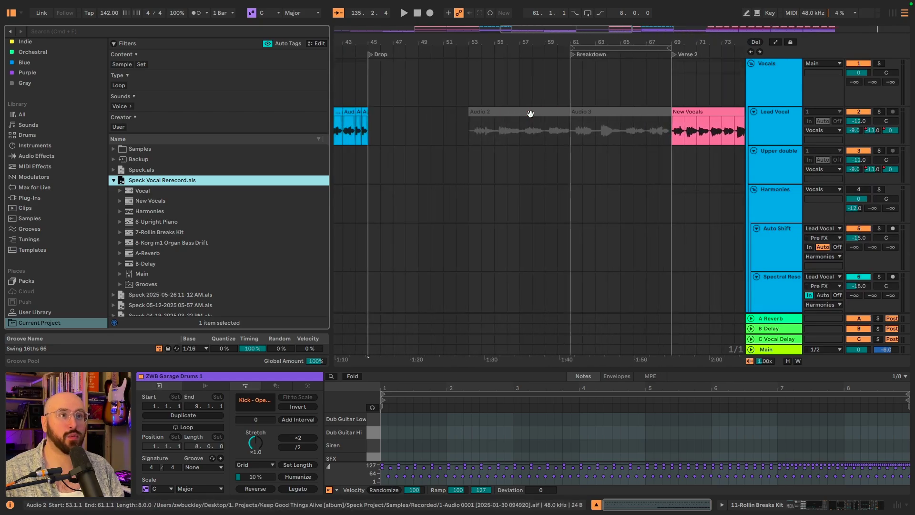
scroll(626, 122, "right", 3)
- Play the New Vocals clip from the Verse 2 locator at bar 69
left_click(620, 128)
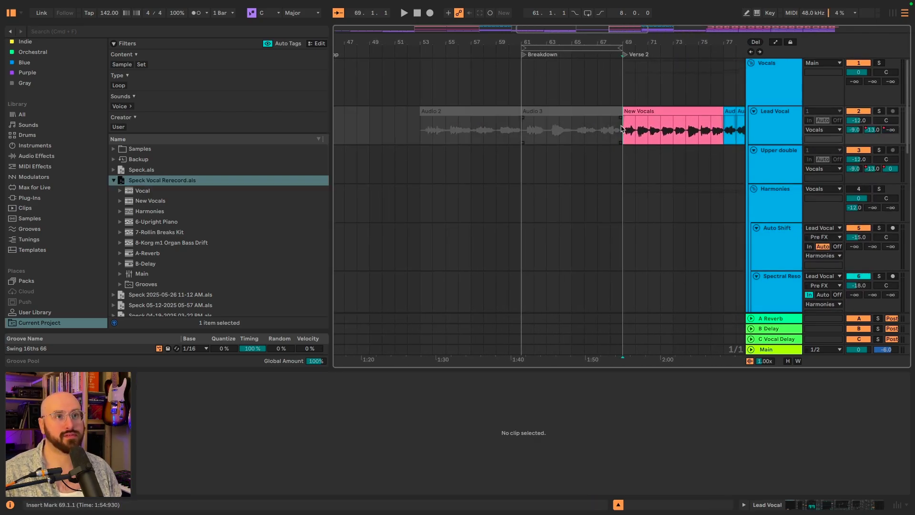
key("space")
scroll(610, 127, "right", 6)
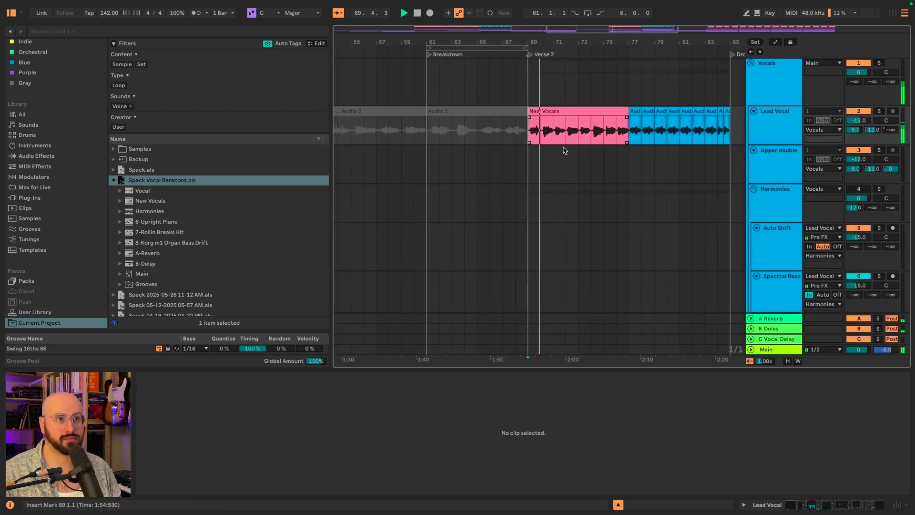